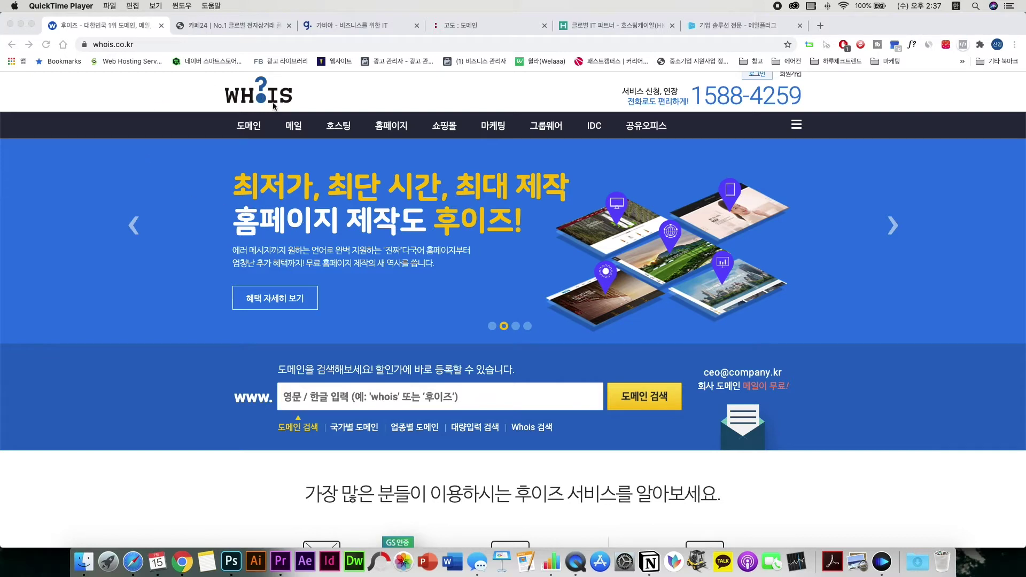
Look through the home pages of the domain registrars Cafe24, Gabia and Mailplug.
left_click(221, 32)
left_click(221, 29)
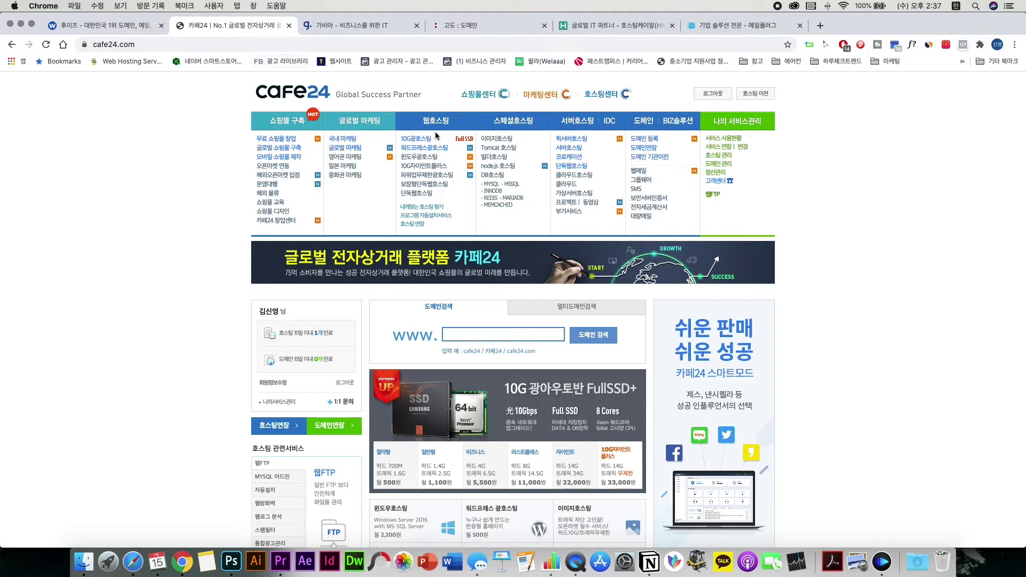
left_click(350, 28)
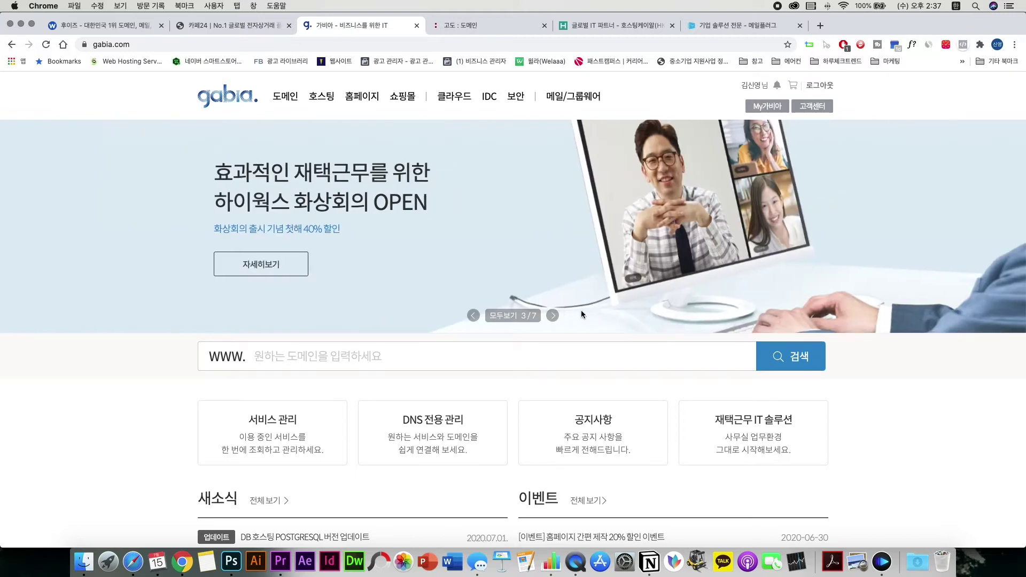
left_click(231, 25)
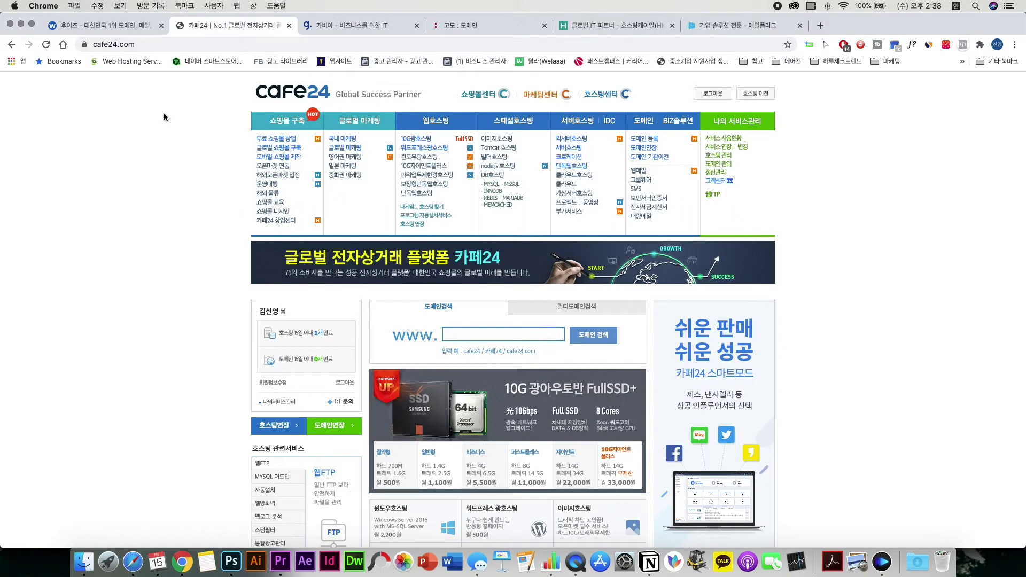
left_click(720, 27)
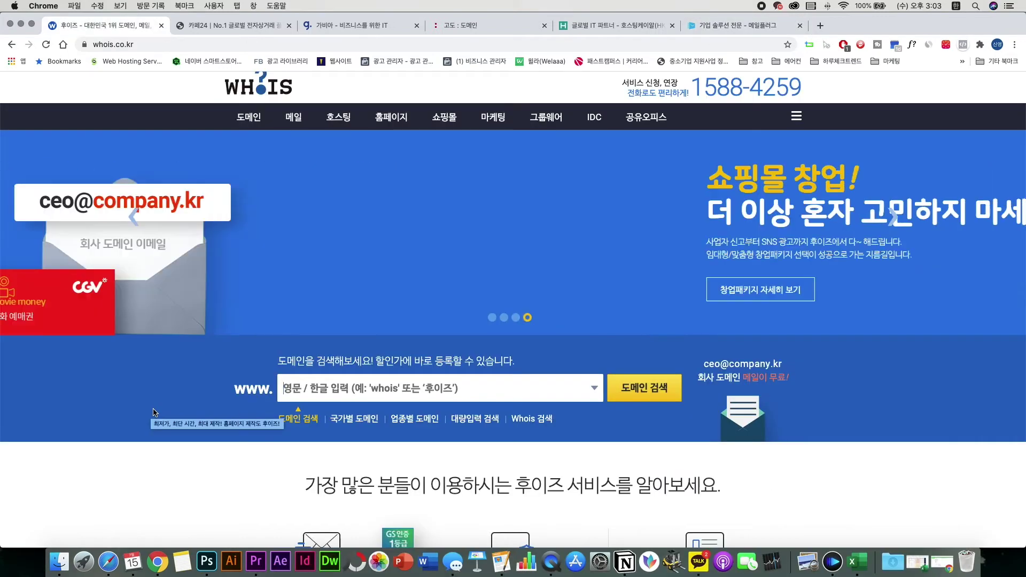
left_click(501, 561)
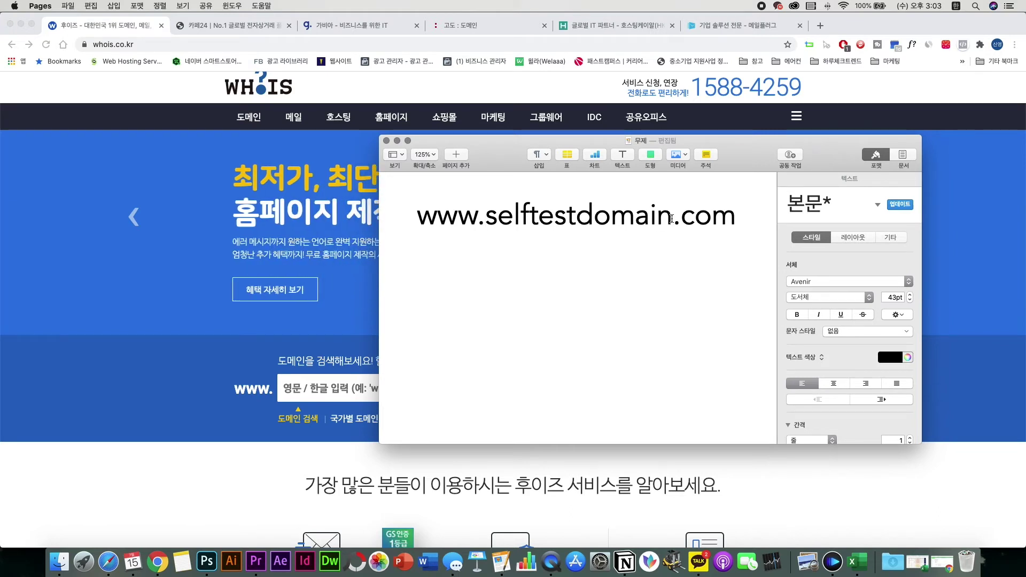
double_click(671, 219)
key("super+c")
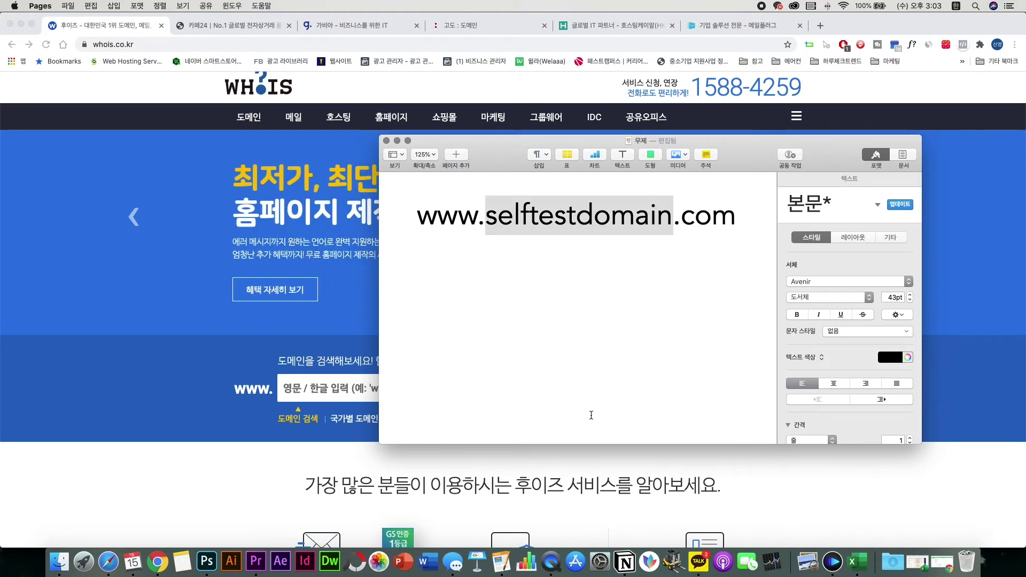
Search for selftestdomain on the Whois site and review which domain extensions can be registered.
left_click(251, 389)
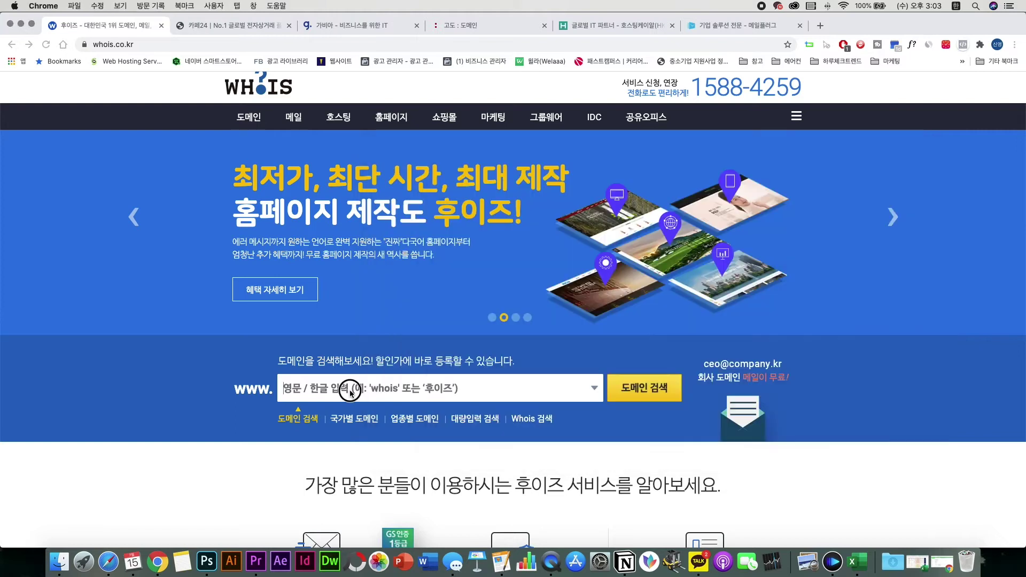
scroll(214, 184, "up", 1)
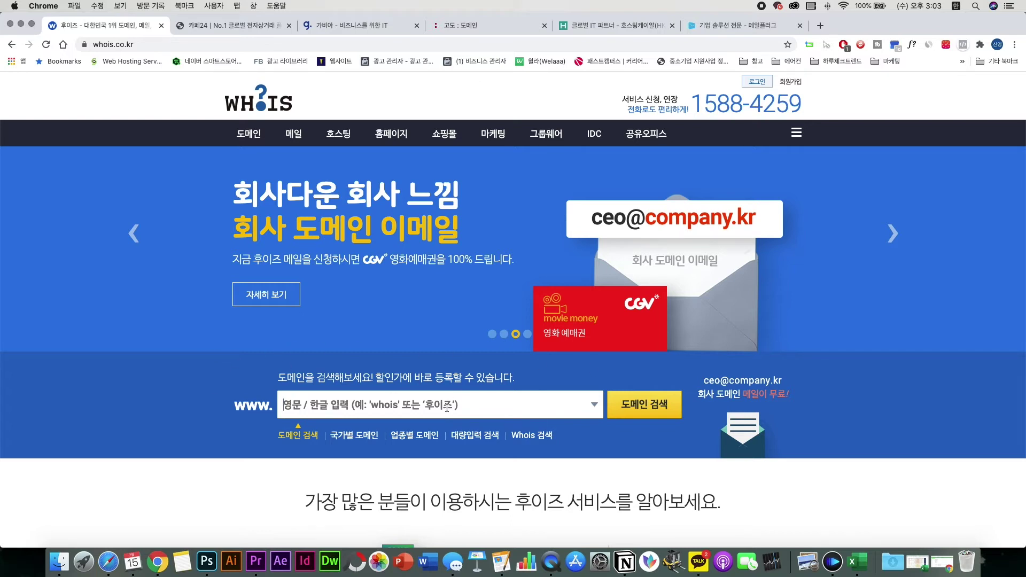
key("super+v")
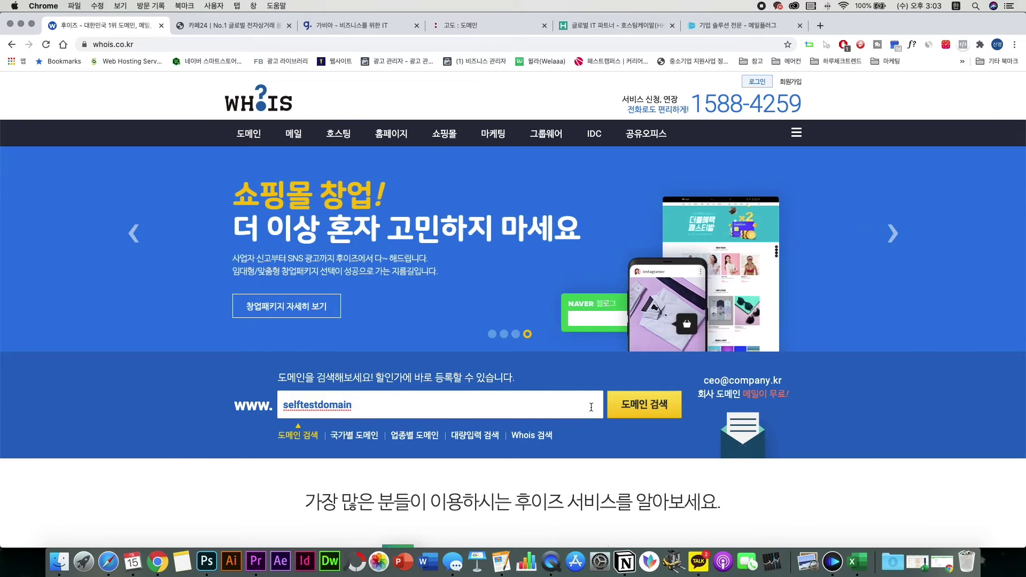
left_click(648, 410)
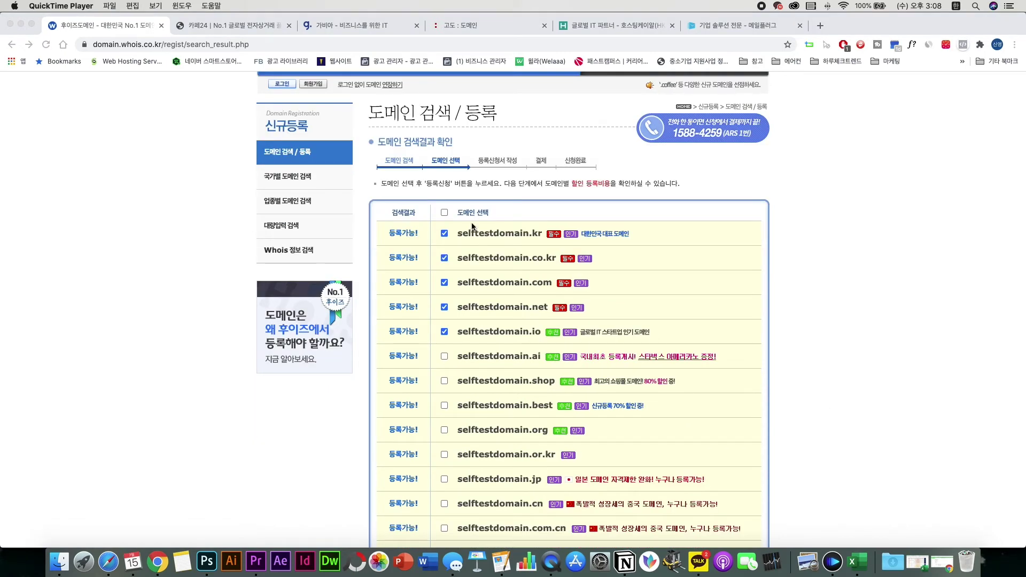
scroll(435, 360, "down", 3)
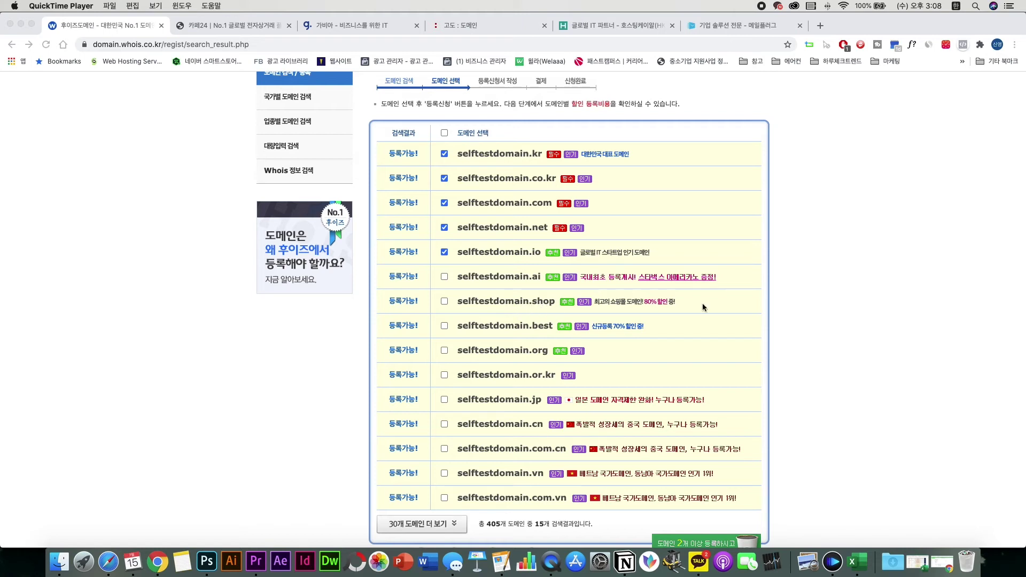
scroll(844, 318, "down", 1)
scroll(844, 318, "down", 2)
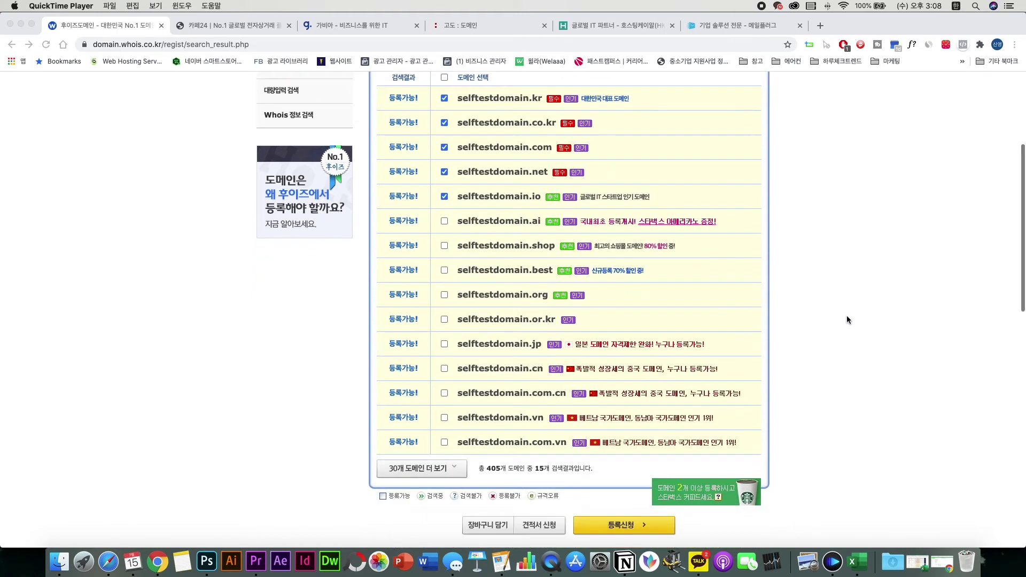
scroll(845, 320, "up", 3)
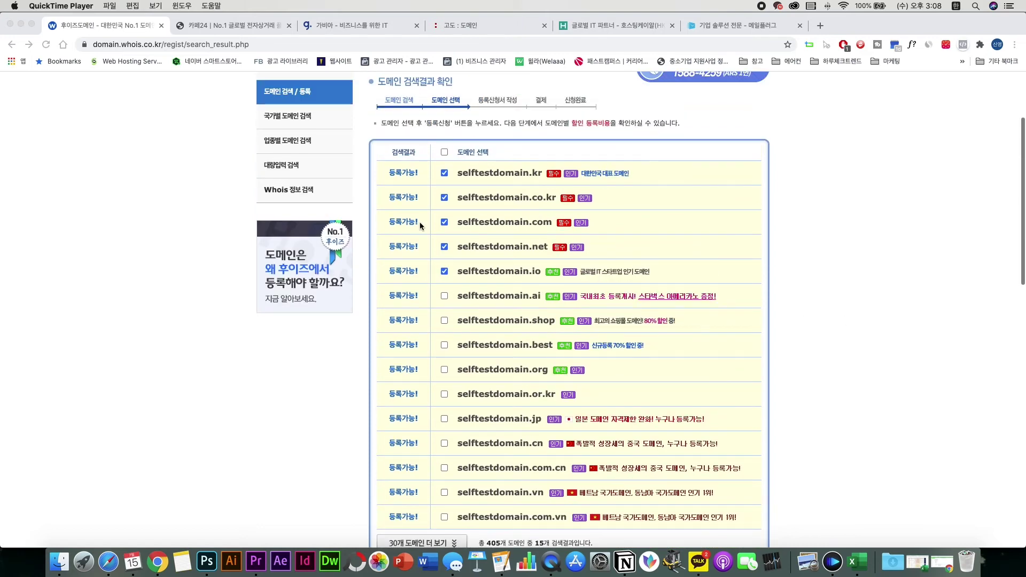
Switch to the Mailplug site and search for the domain name selftestdomain.
left_click(228, 27)
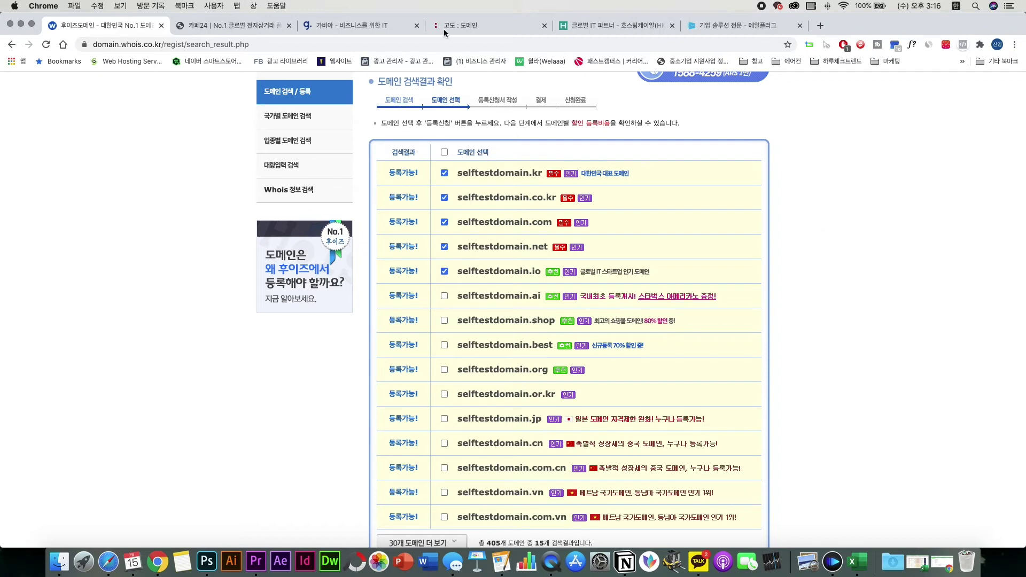
left_click(114, 555)
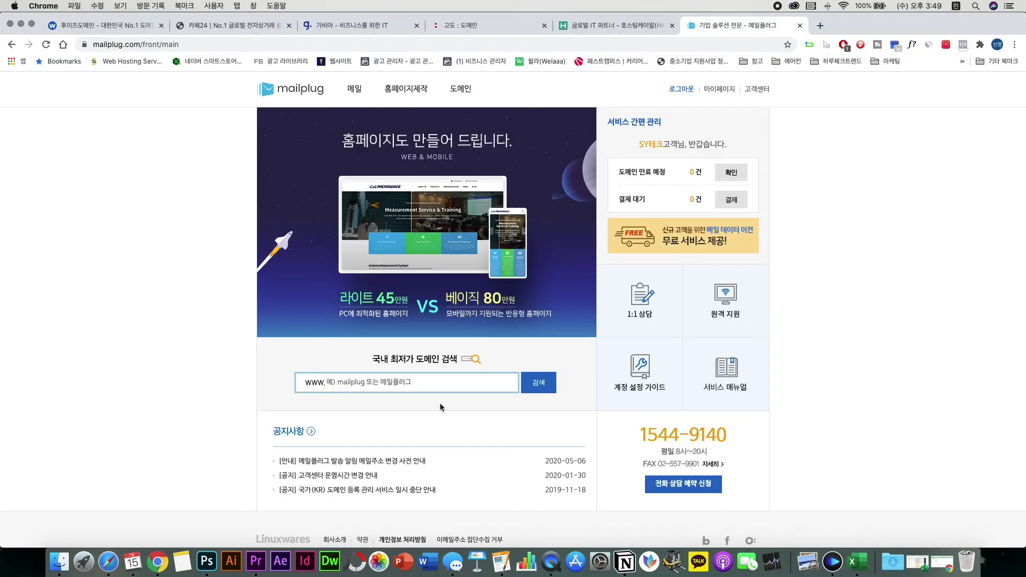
left_click(423, 386)
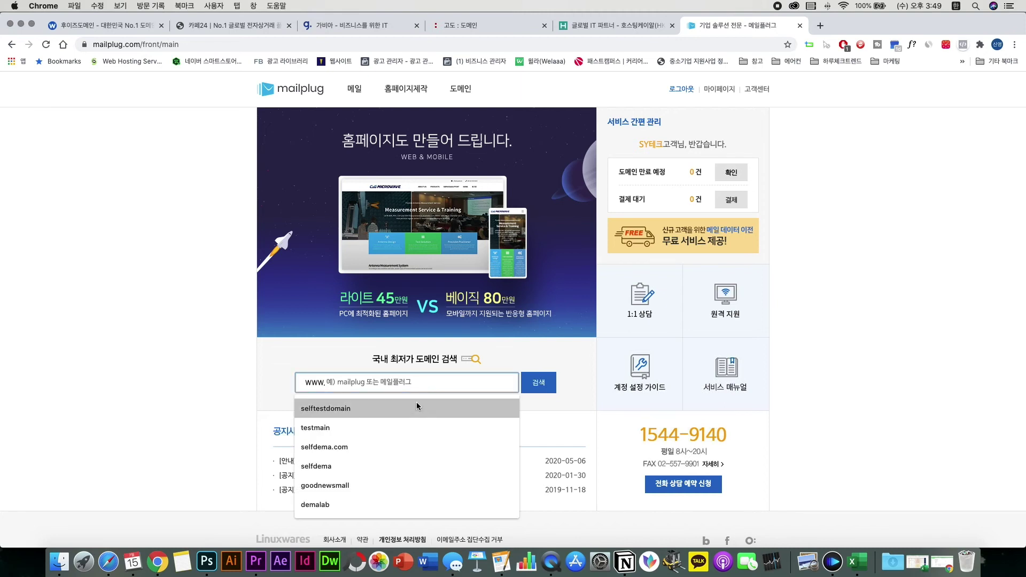
left_click(418, 407)
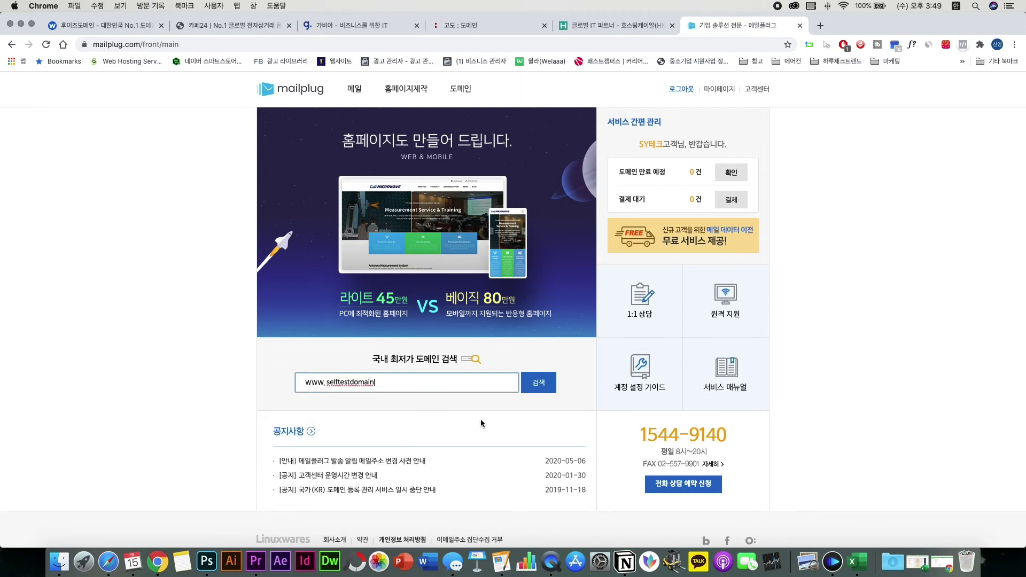
left_click(539, 389)
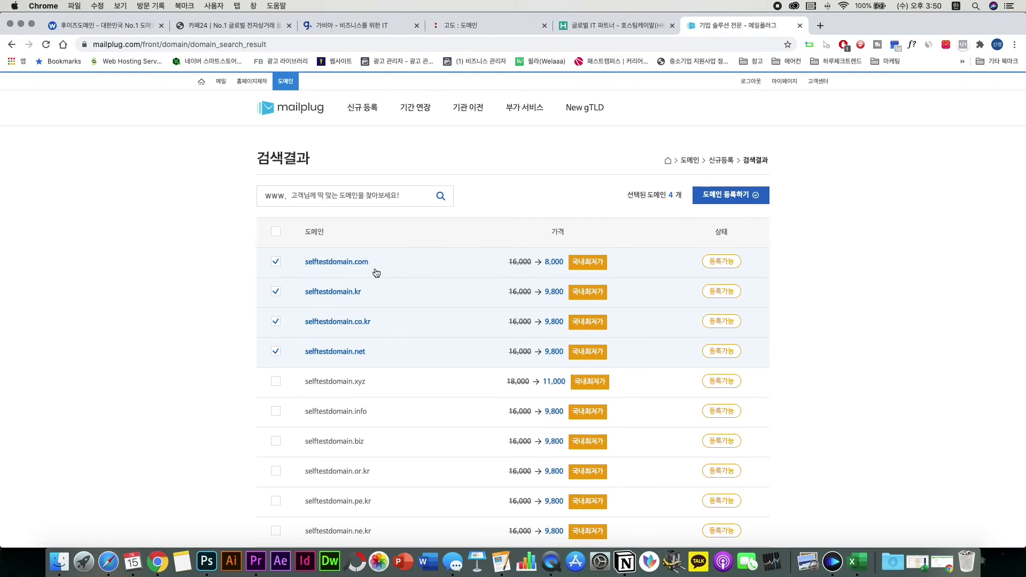
Deselect selftestdomain.kr, .co.kr and .net, keeping only selftestdomain.com, and proceed to domain registration.
left_click(276, 292)
left_click(276, 321)
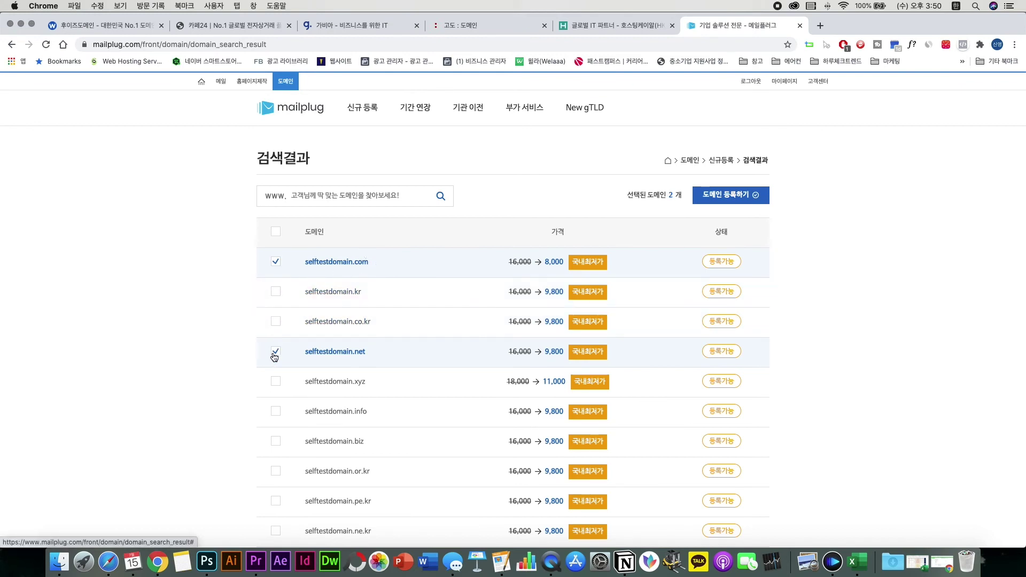
left_click(274, 354)
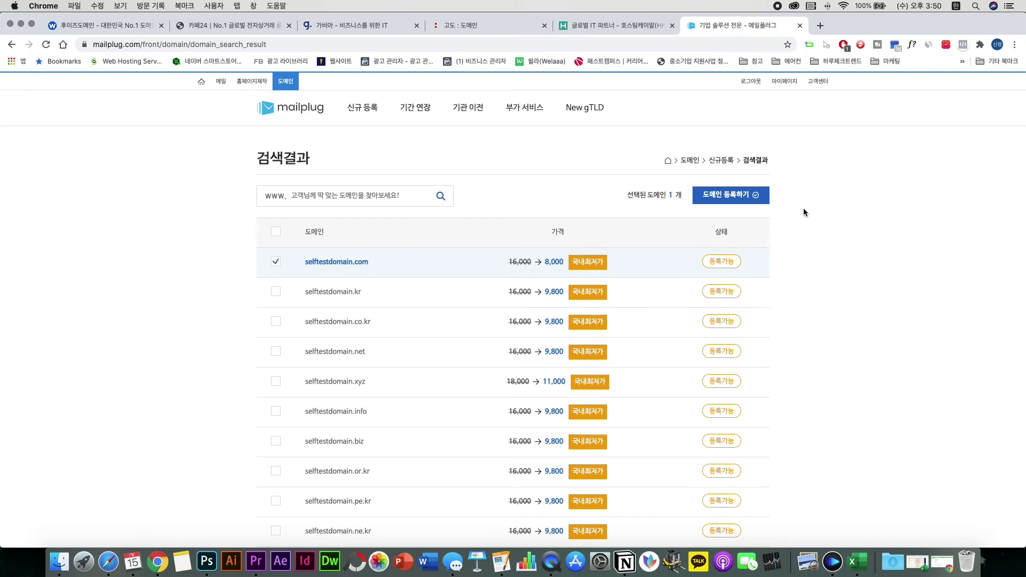
left_click(735, 197)
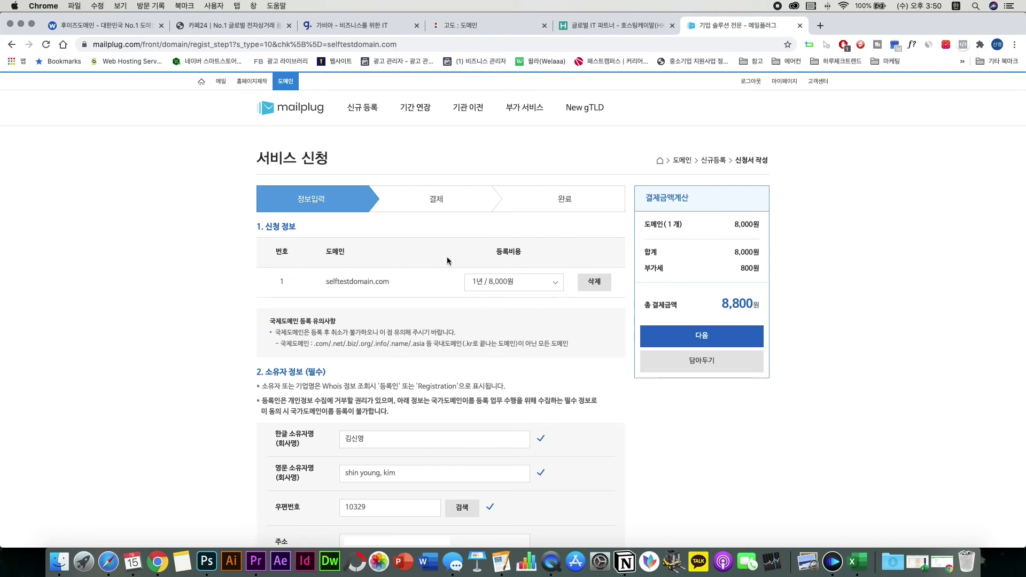
Set the registration period for selftestdomain.com to 2년 / 17,800원 and continue past the owner information form toward payment.
left_click(544, 284)
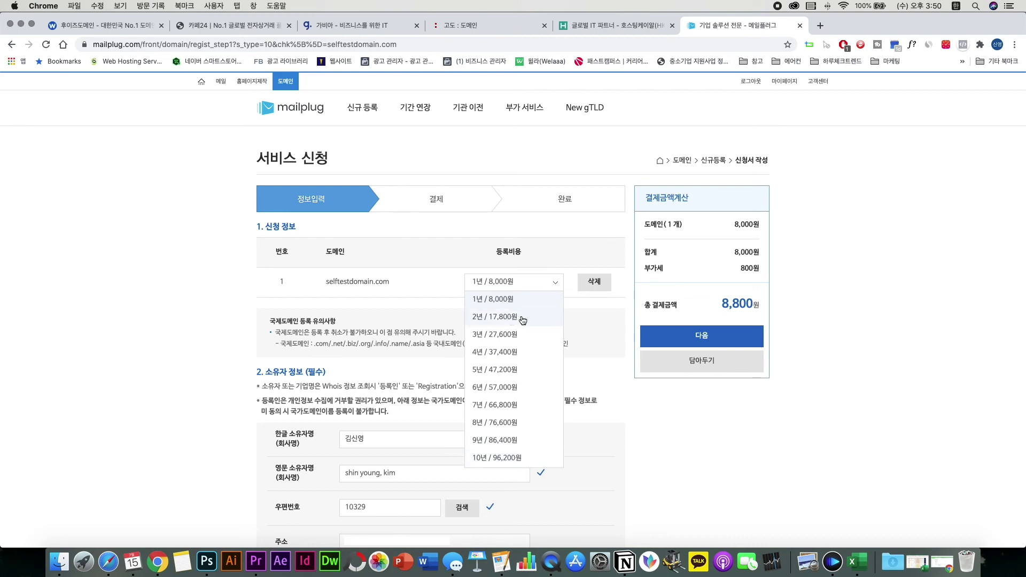
left_click(542, 318)
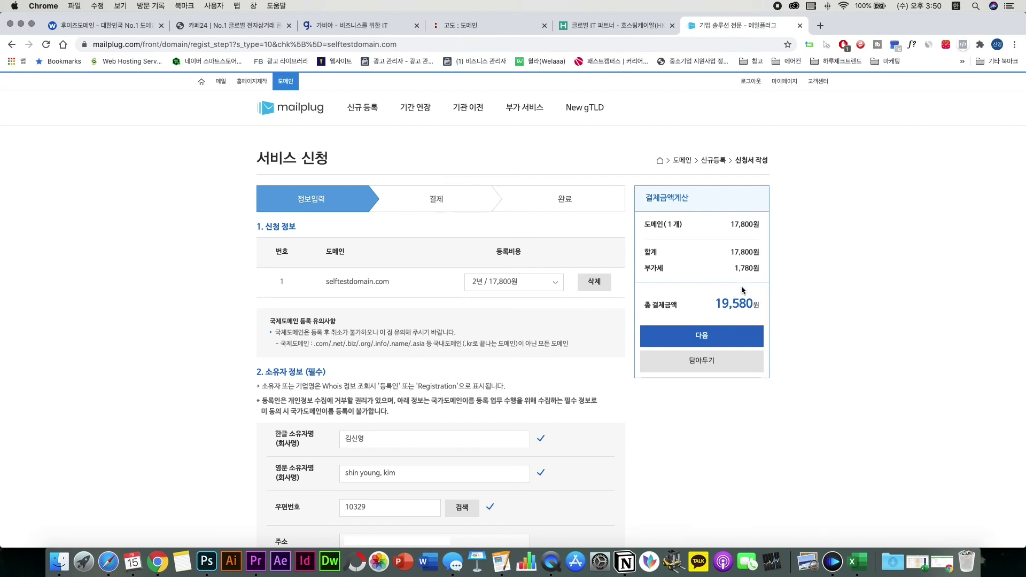
scroll(652, 186, "down", 2)
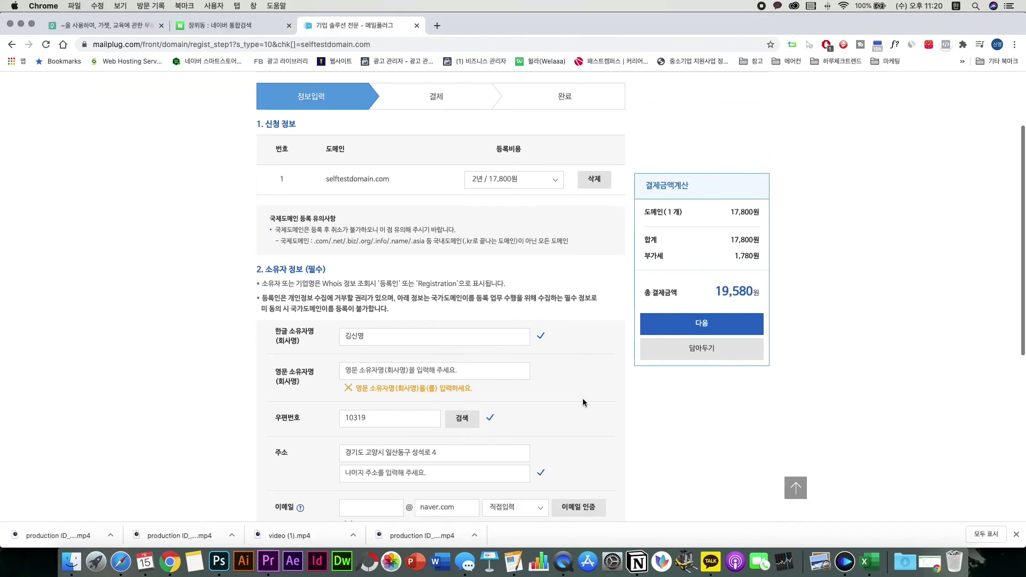
scroll(583, 399, "down", 2)
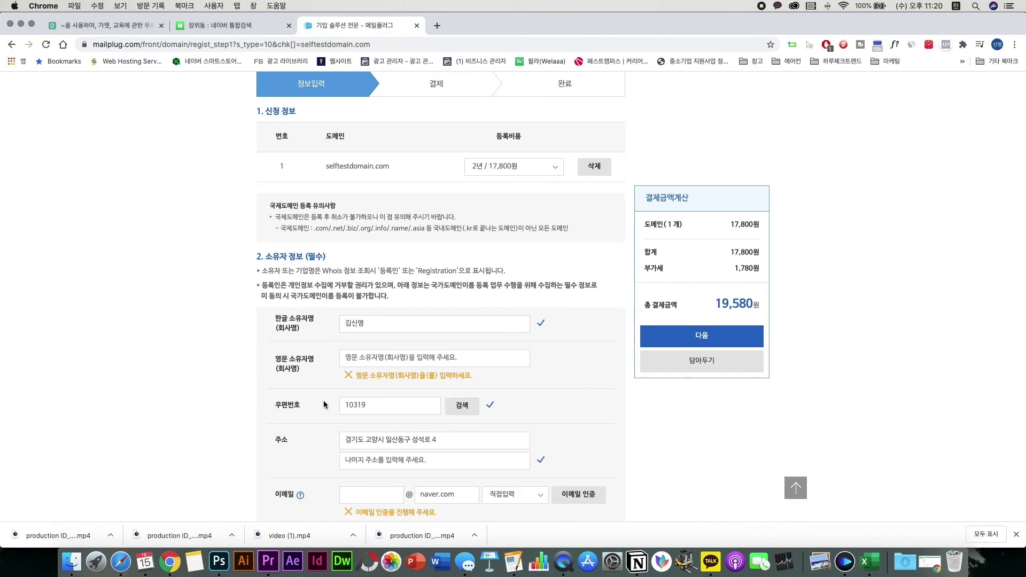
scroll(300, 451, "down", 3)
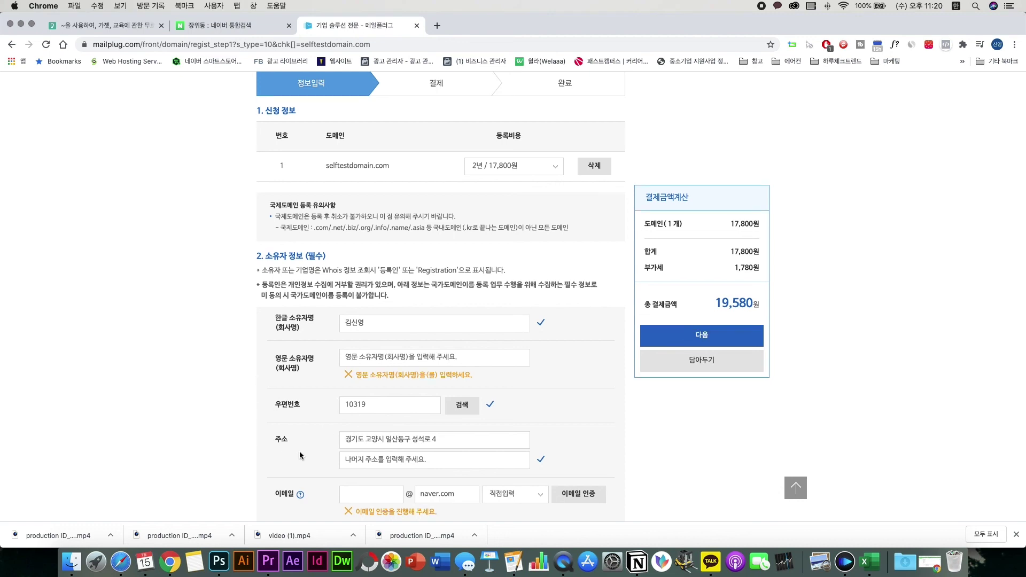
scroll(705, 455, "down", 2)
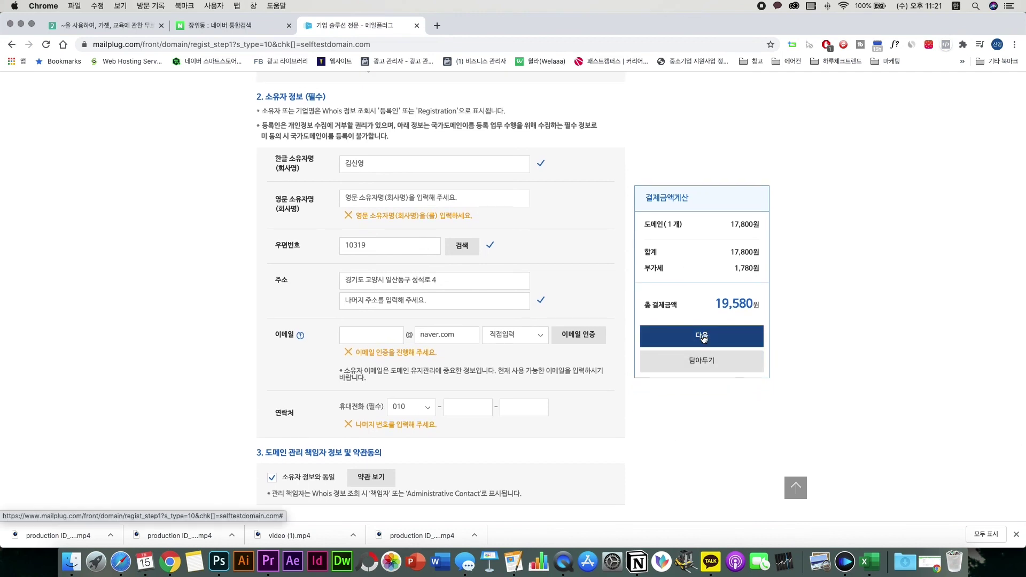
left_click(702, 336)
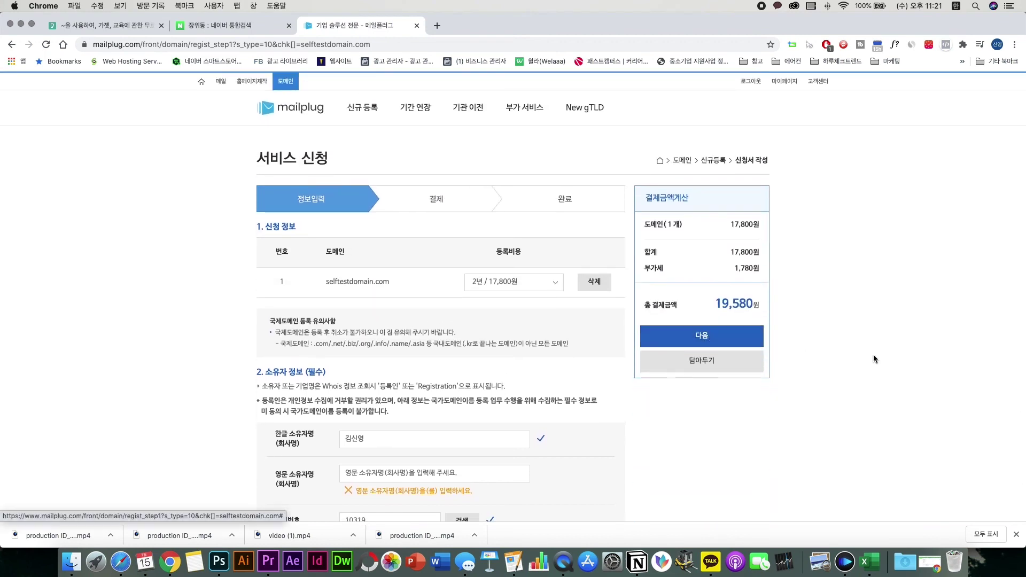
Open the account's 마이페이지 and review the 서비스 현황 overview.
left_click(788, 85)
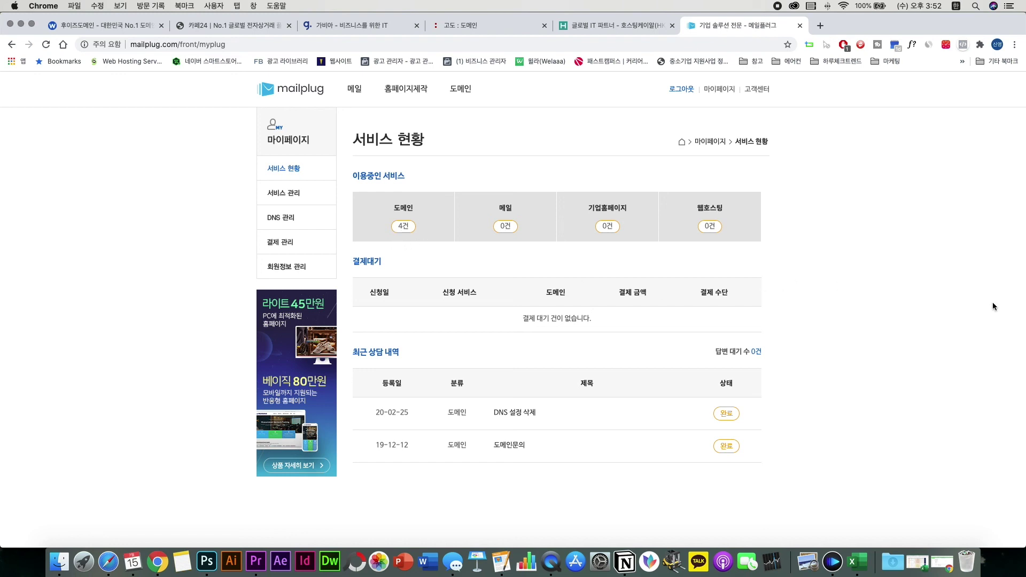
scroll(755, 282, "down", 1)
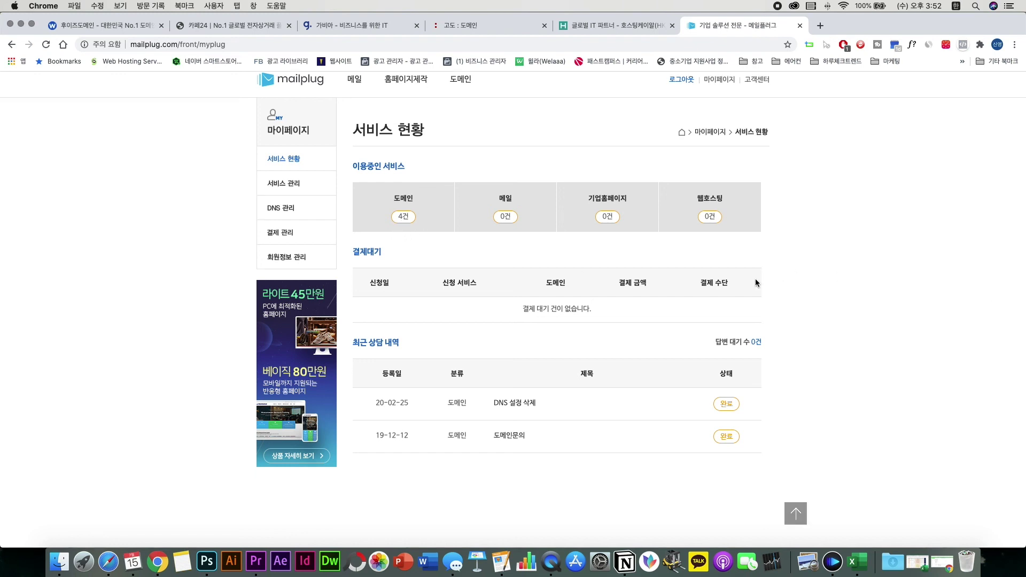